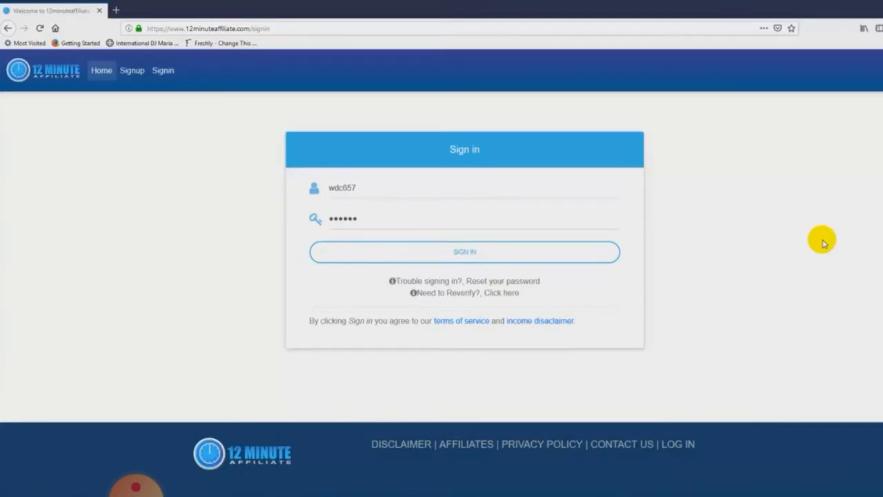
- Sign in to the 12 Minute Affiliate members area with the filled-in username and password
left_click(481, 255)
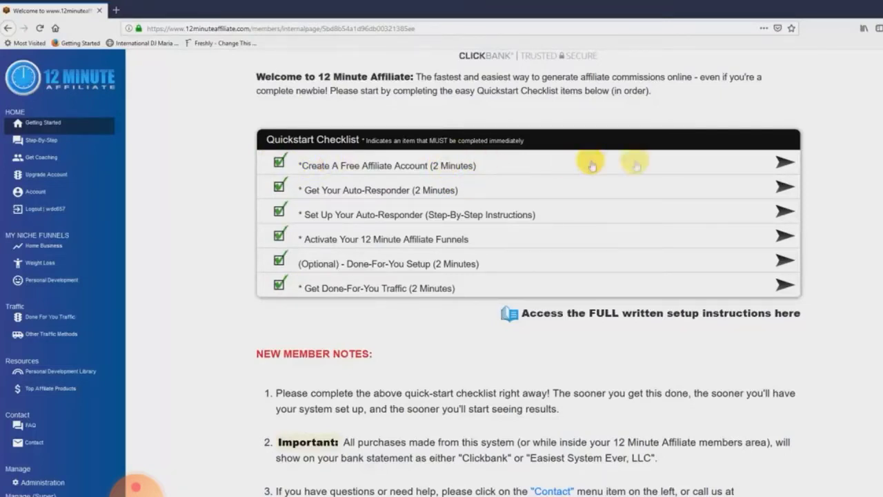
- In Step #1 of the checklist, untick the completion checkbox and clear the Clickbank Id field
left_click(783, 163)
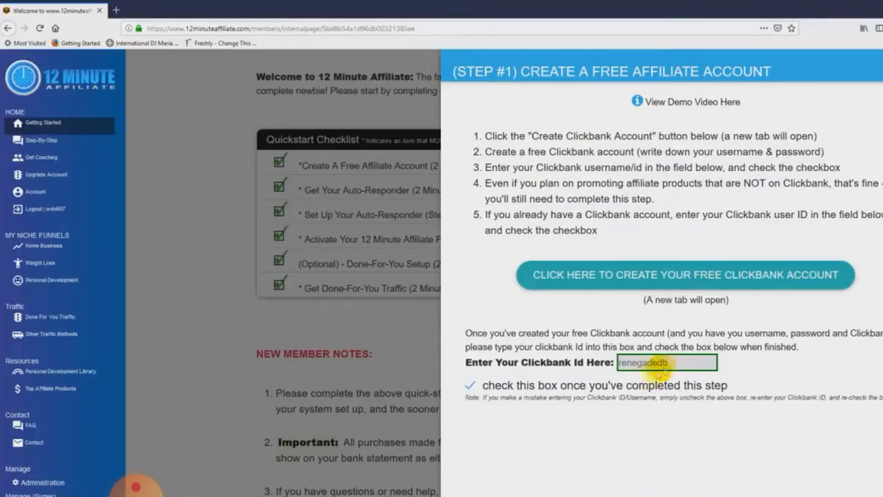
left_click(470, 385)
left_click(661, 363)
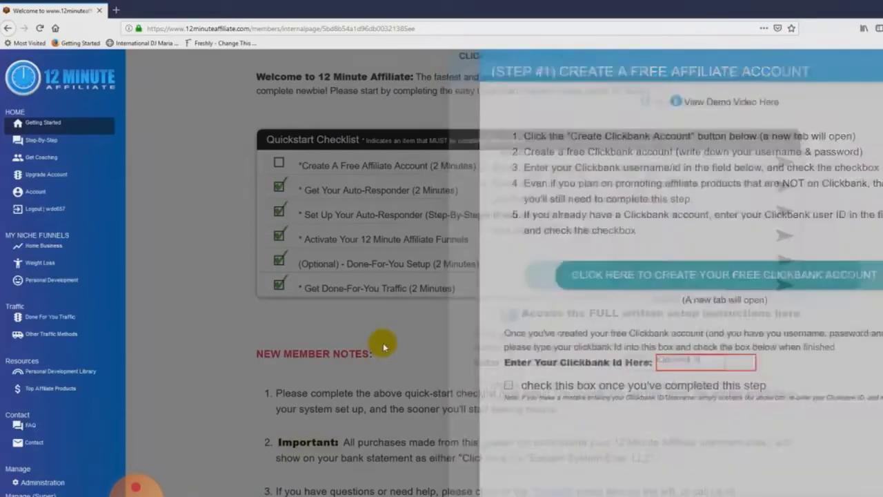
- Re-enter the Clickbank ID in Step #1, tick it completed, and close the panel
left_click(380, 352)
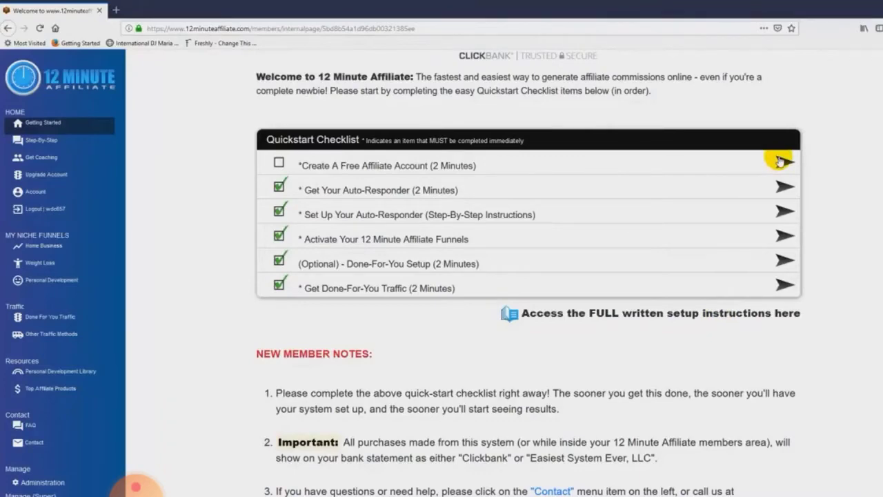
left_click(780, 161)
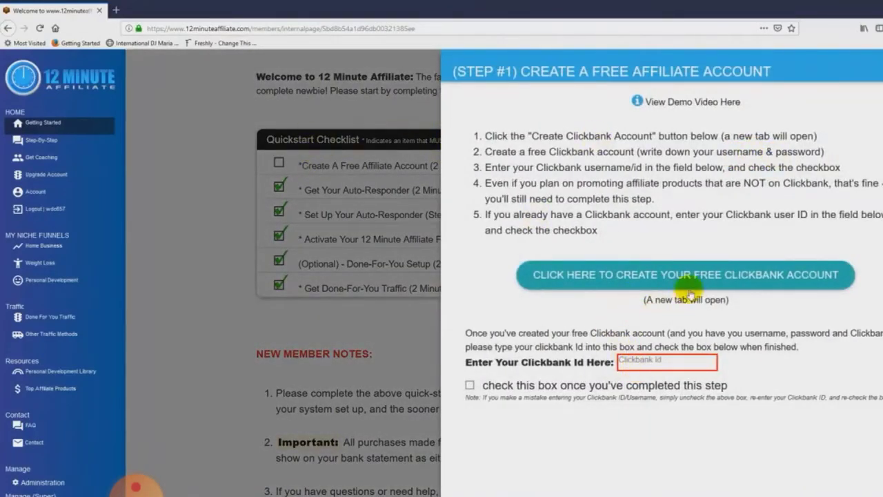
left_click(649, 360)
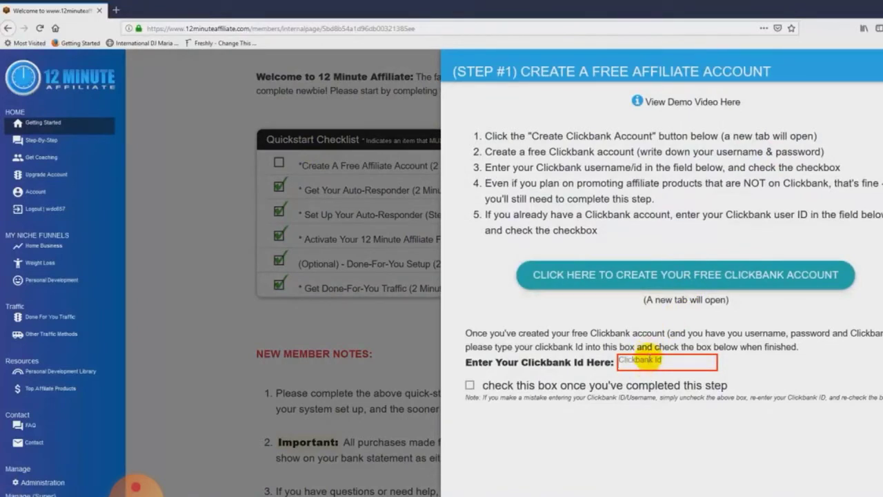
type("renegadedb")
left_click(470, 385)
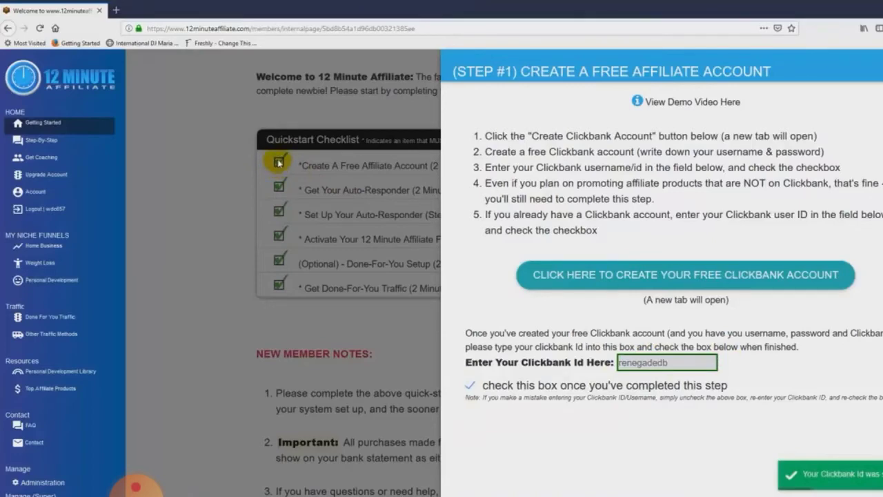
left_click(287, 321)
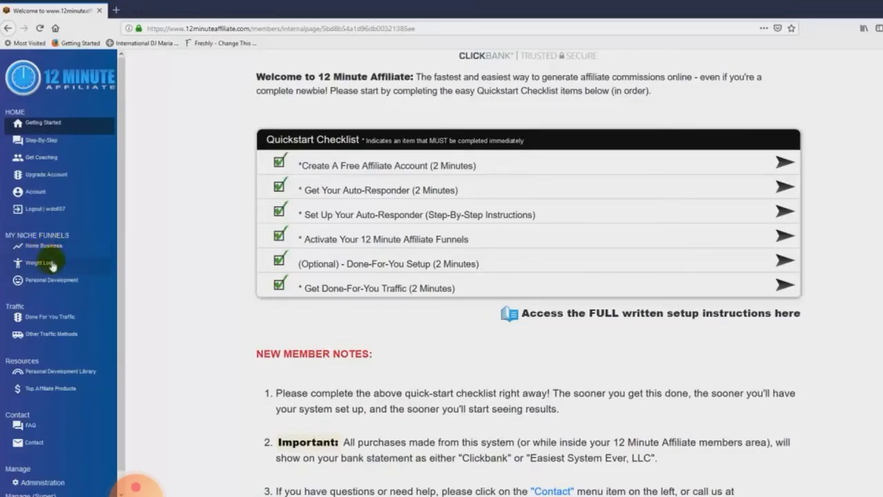
- Open Weight Loss under My Niche Funnels and show its Instant Funnels list
left_click(52, 266)
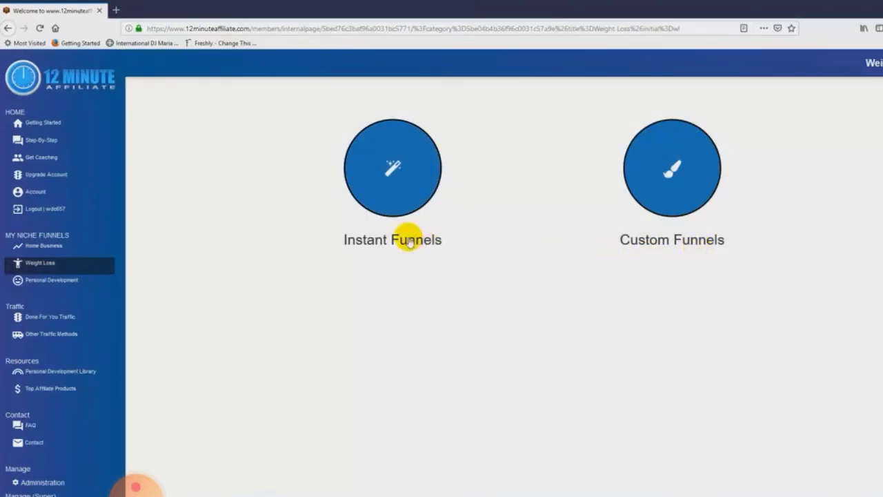
left_click(54, 124)
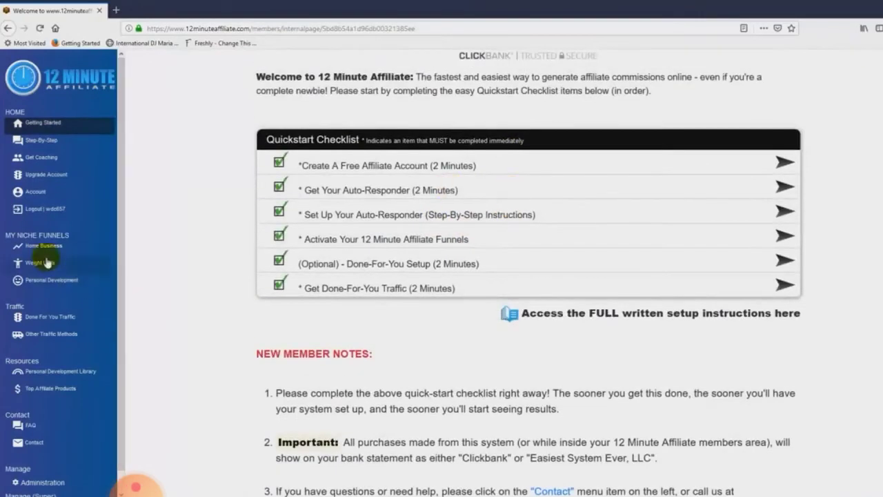
left_click(45, 263)
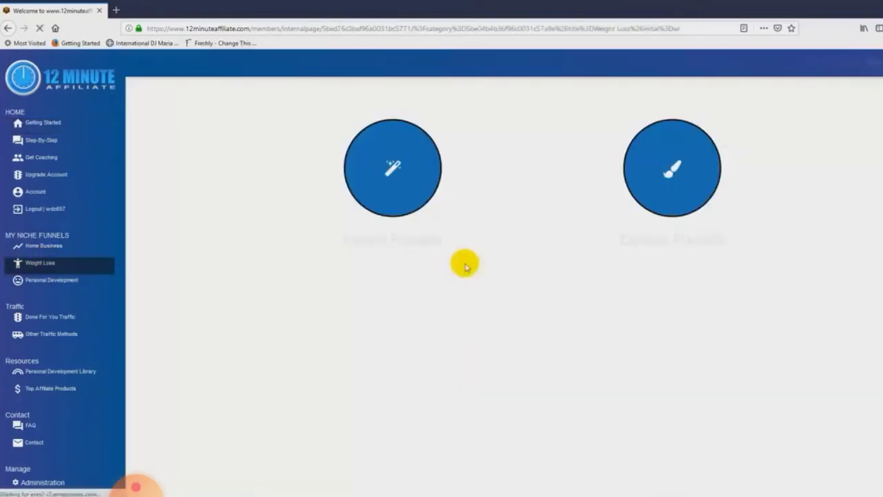
left_click(375, 245)
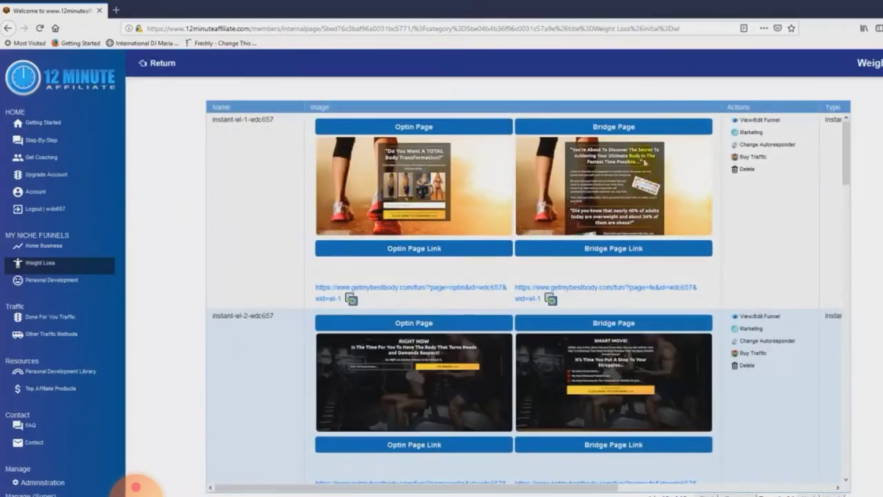
- Scroll through the Weight Loss instant funnels table, then switch to the Home Business niche page
scroll(644, 160, "down", 1)
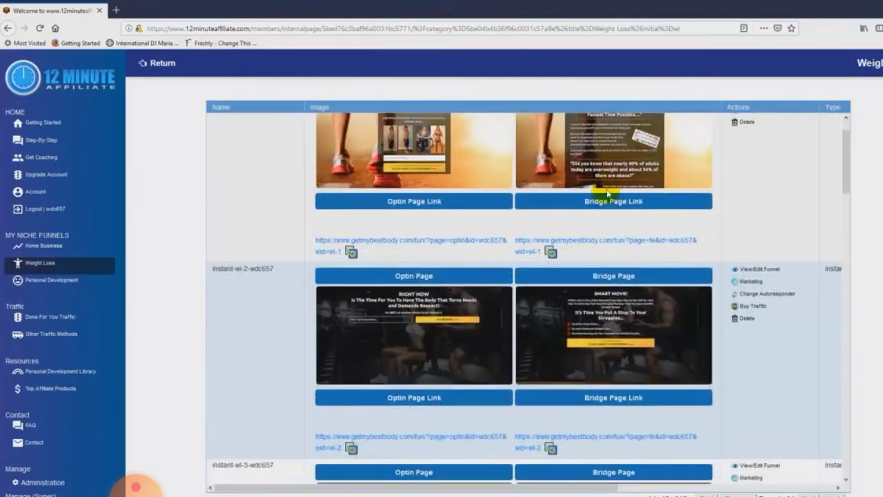
scroll(607, 195, "down", 10)
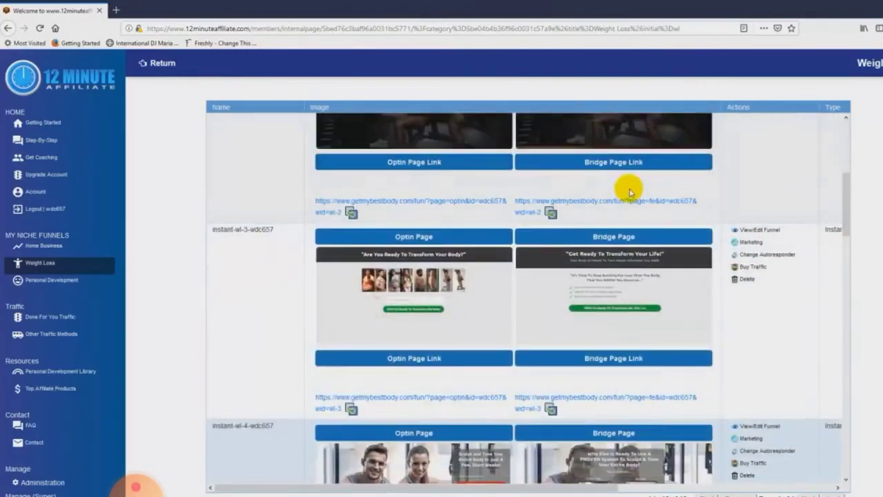
scroll(630, 192, "down", 3)
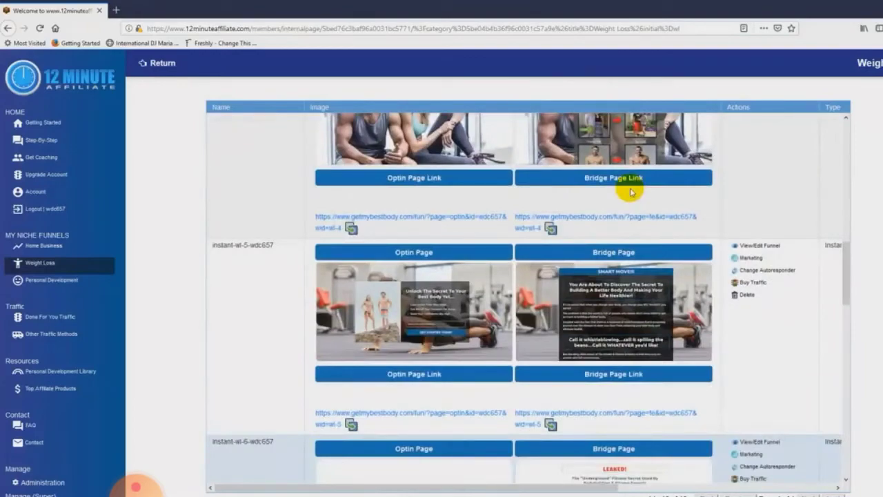
scroll(631, 192, "down", 8)
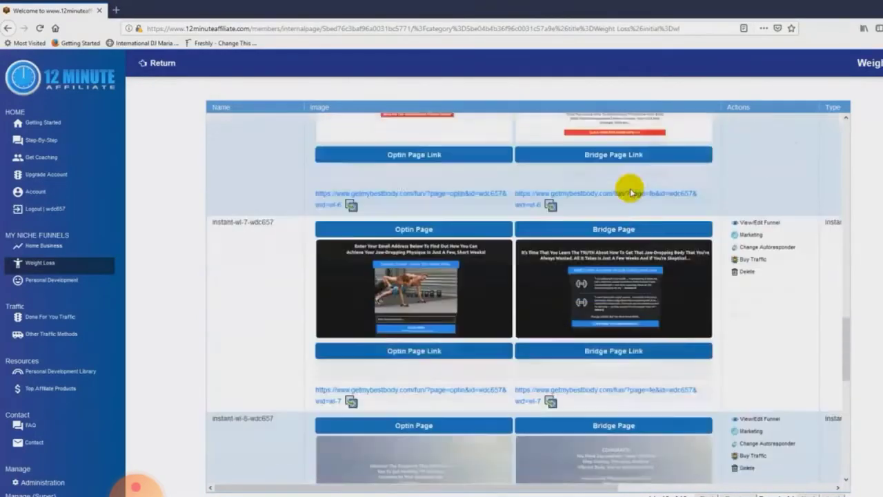
scroll(630, 193, "down", 5)
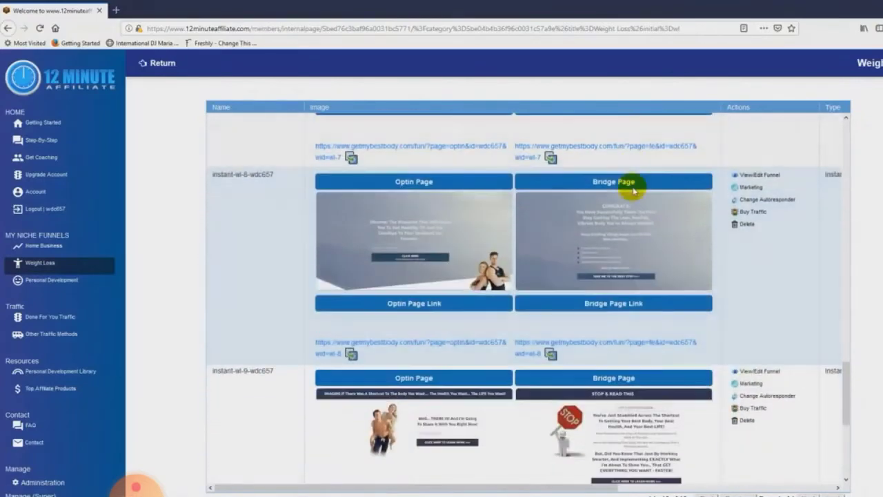
scroll(633, 191, "down", 3)
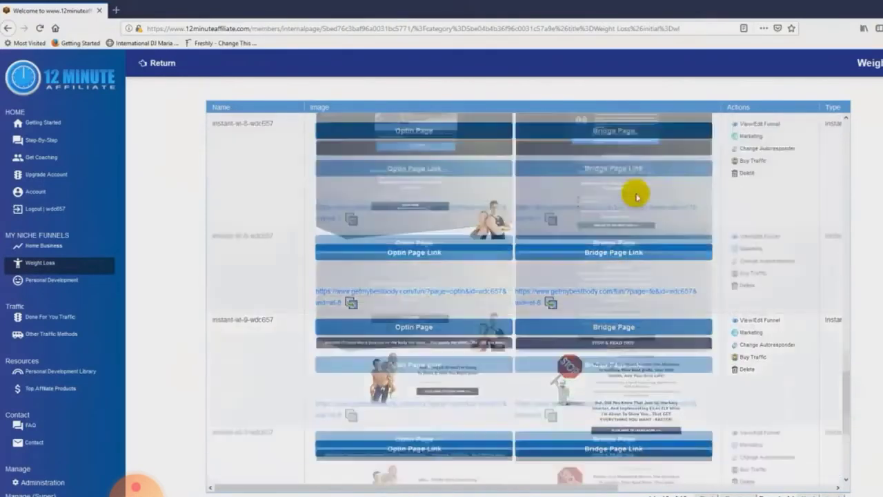
scroll(636, 197, "up", 20)
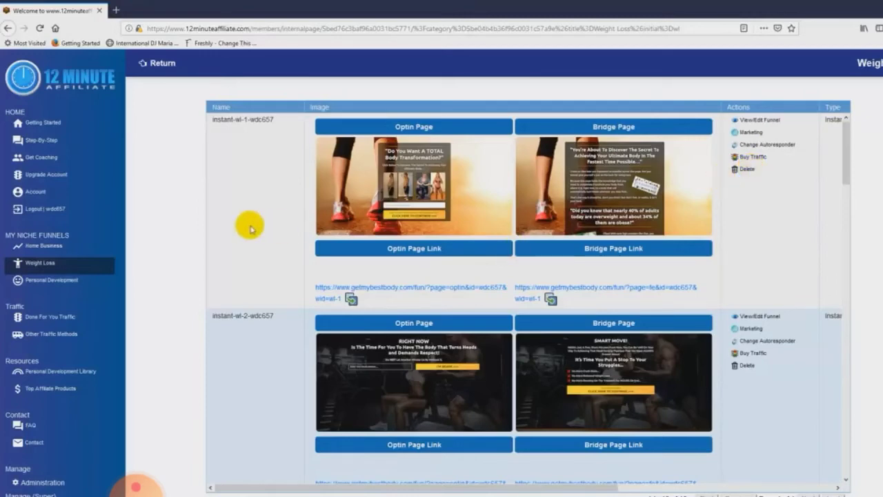
scroll(257, 229, "down", 4)
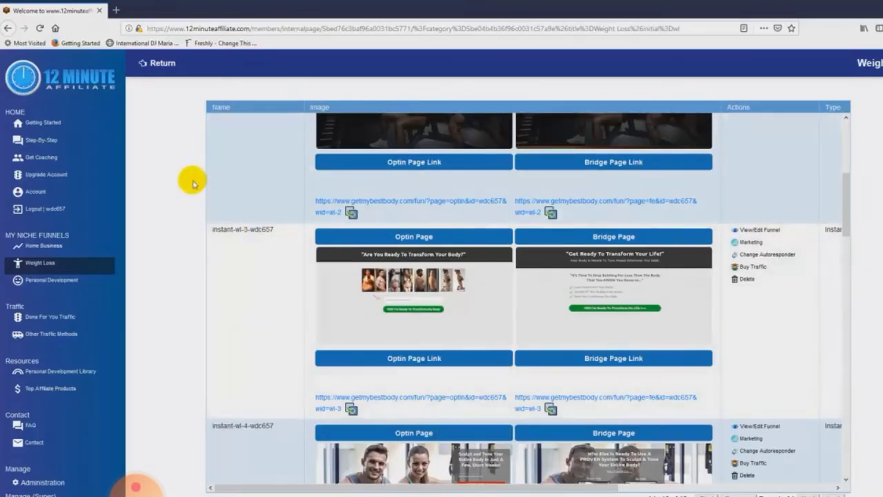
left_click(43, 245)
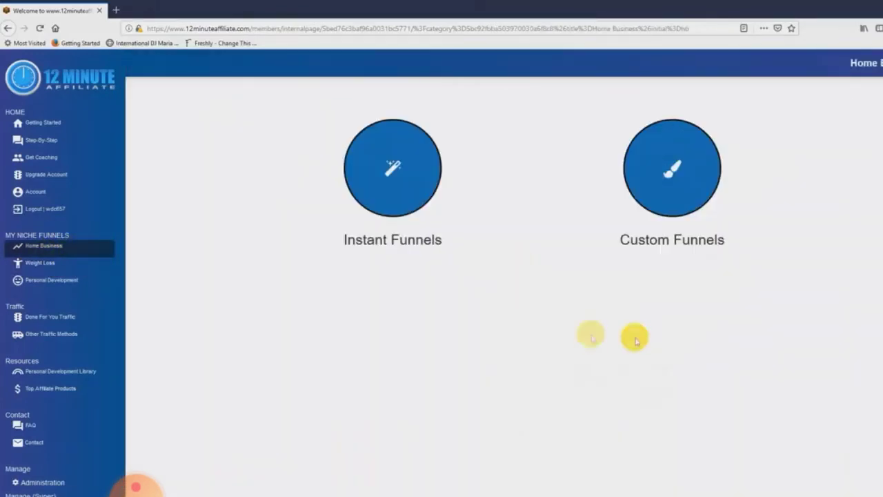
- Start a custom funnel from Home Biz: Funnel 10, Bridge Page Only, linking to youraffiliatelink.com
left_click(690, 241)
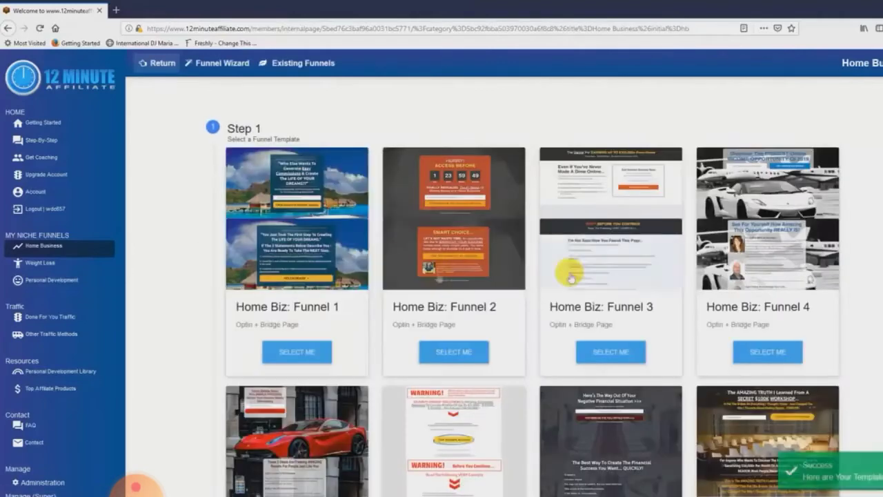
scroll(600, 262, "down", 3)
scroll(613, 243, "down", 3)
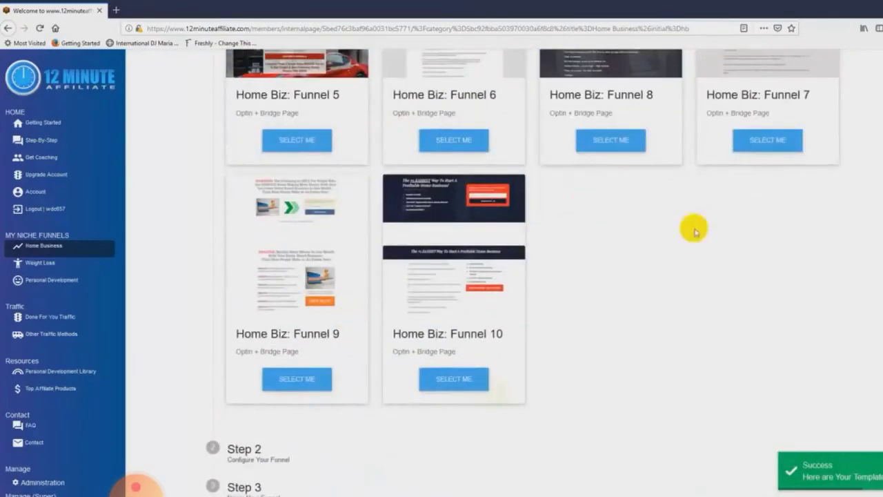
left_click(452, 380)
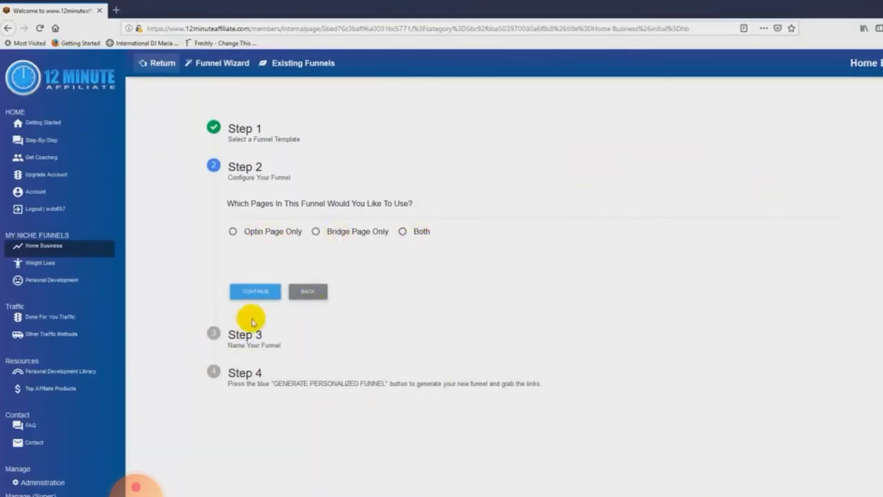
left_click(316, 232)
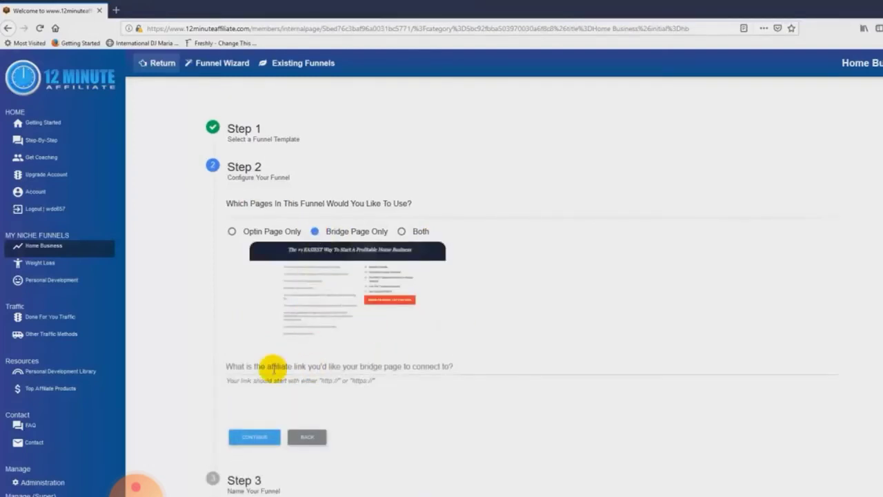
left_click(344, 367)
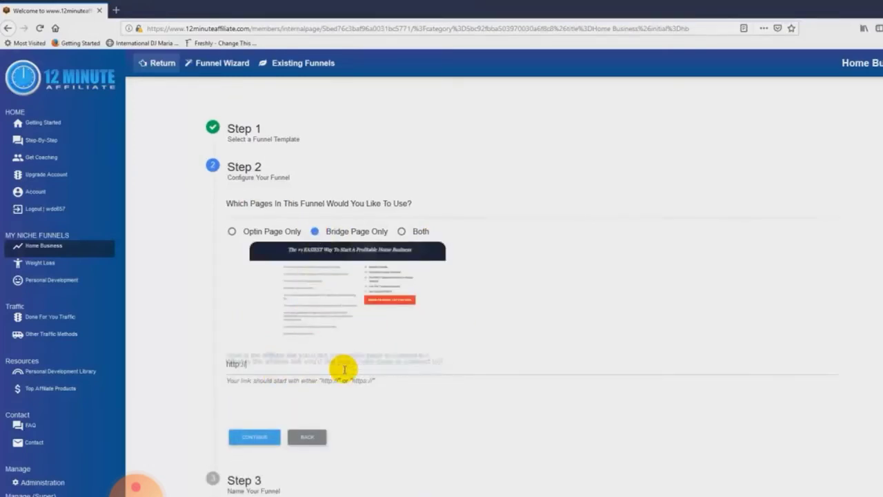
type("youraff")
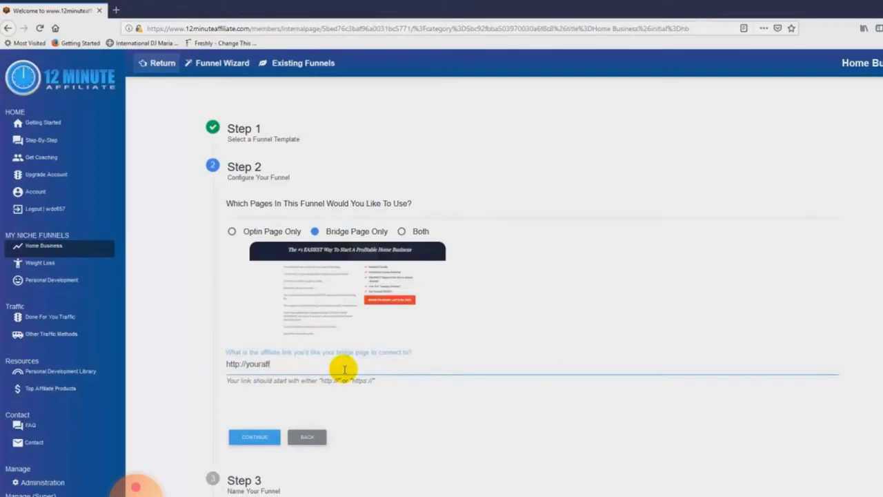
type("iliatelink.com")
- Name the funnel 'funnel1' and generate its personalized bridge-page link
left_click(255, 437)
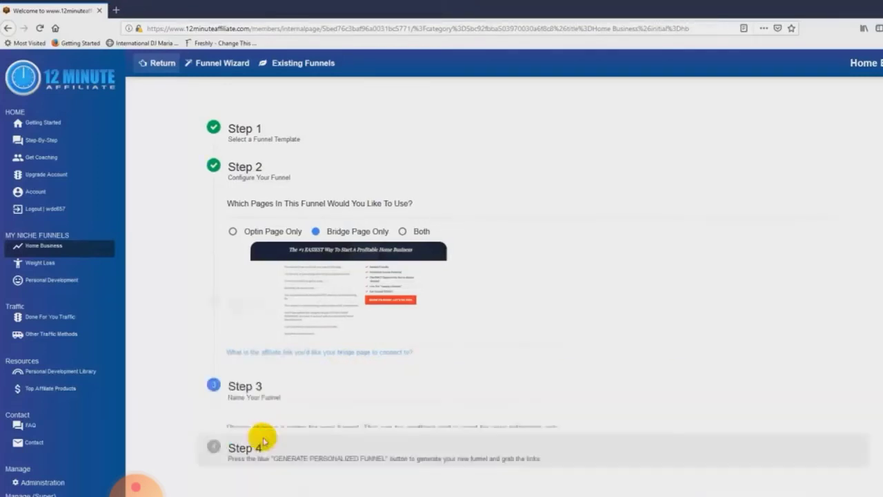
left_click(282, 251)
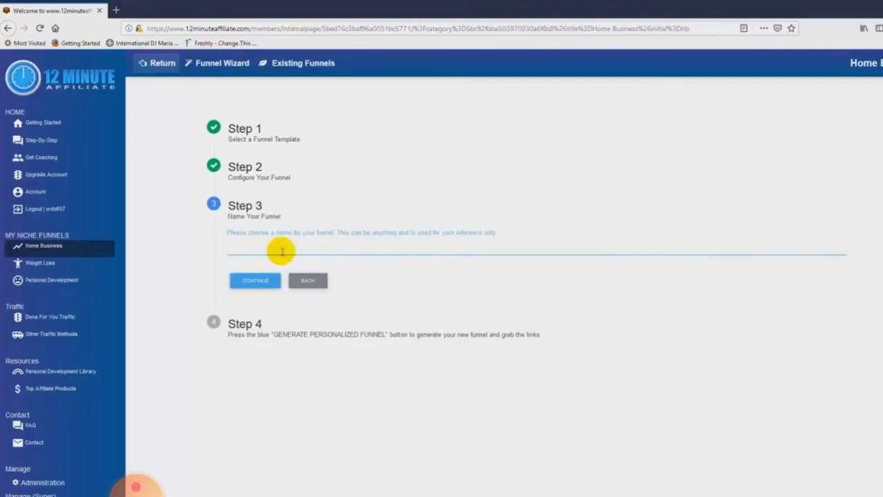
type("funnel14")
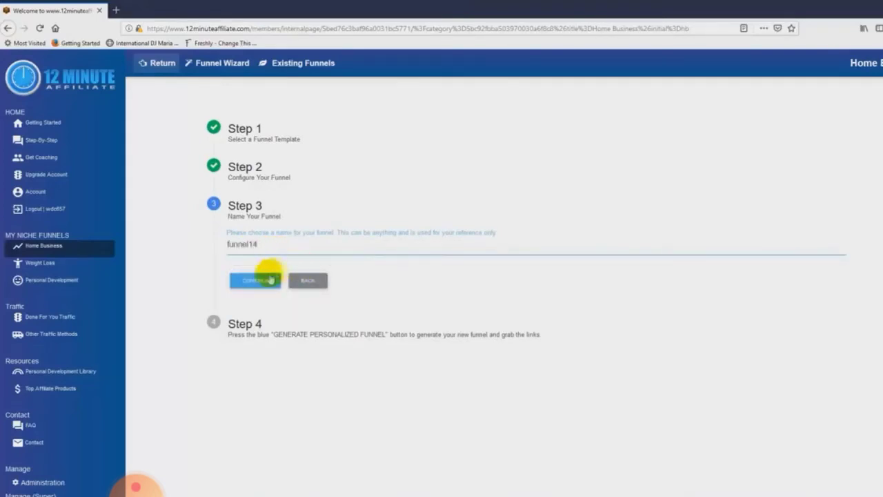
left_click(266, 280)
left_click(289, 304)
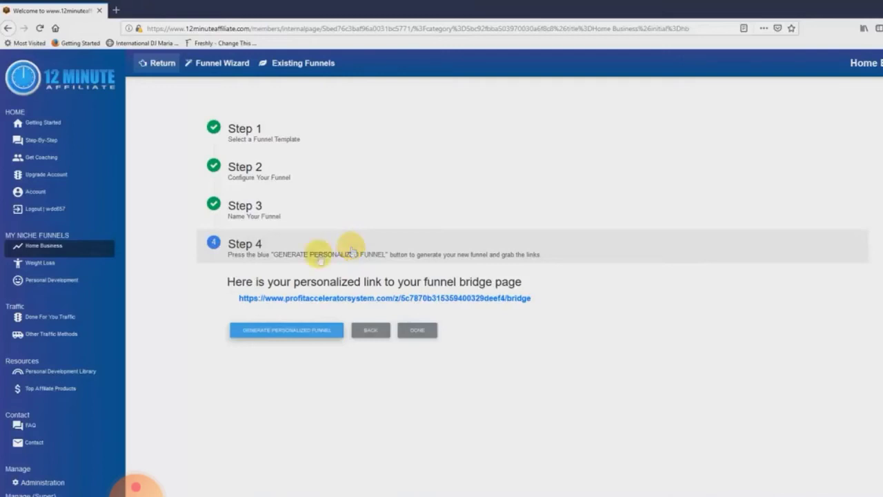
- Show the Weight Loss Instant Funnels list and scroll down to instant-wl-6 and instant-wl-7
left_click(54, 266)
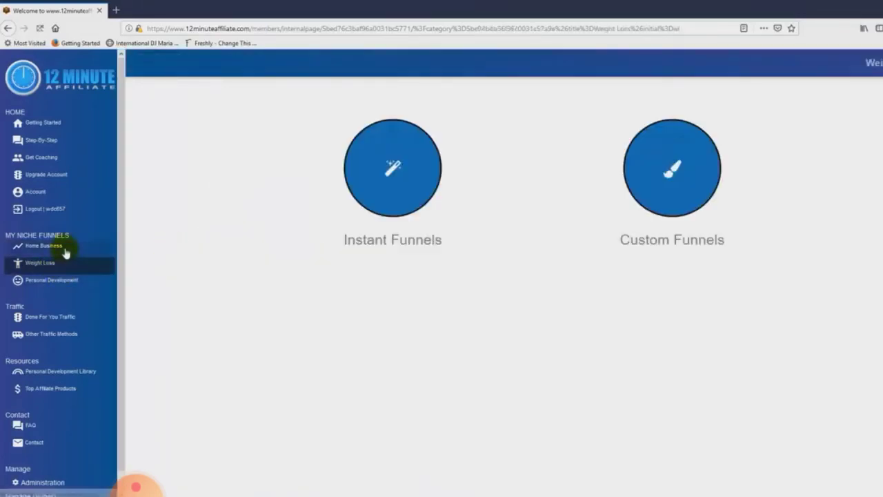
left_click(407, 238)
scroll(553, 245, "down", 14)
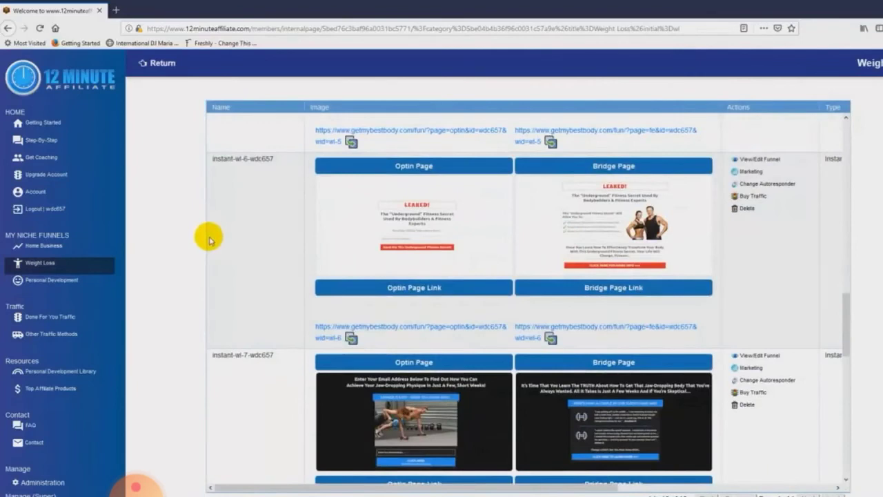
scroll(153, 311, "down", 1)
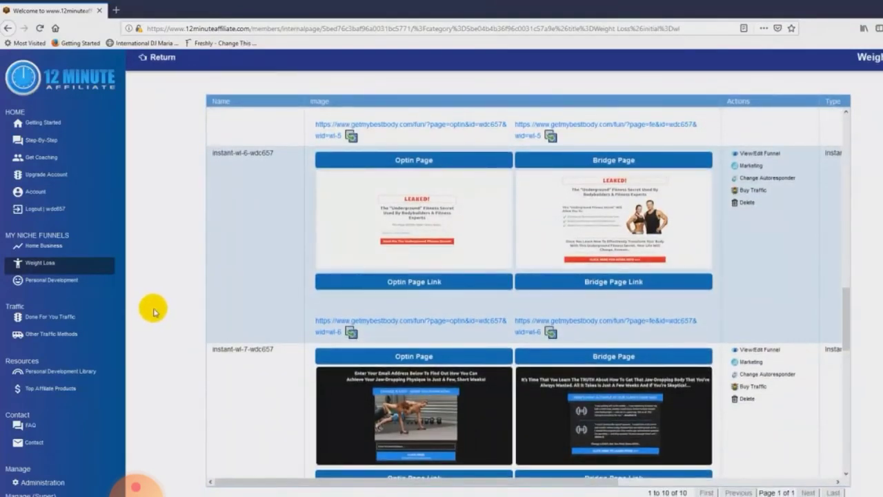
- Open Done For You Traffic and read through the GET TRAFFIC ordering instructions
left_click(54, 322)
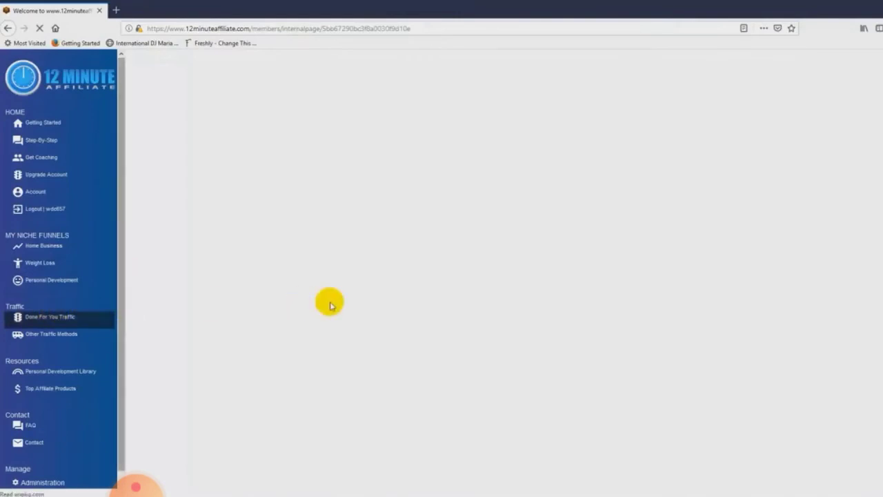
scroll(511, 252, "down", 4)
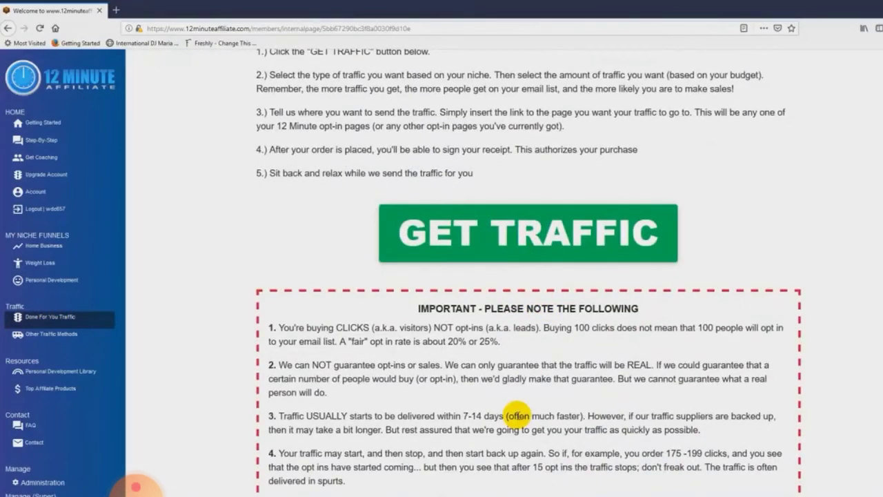
scroll(518, 415, "up", 3)
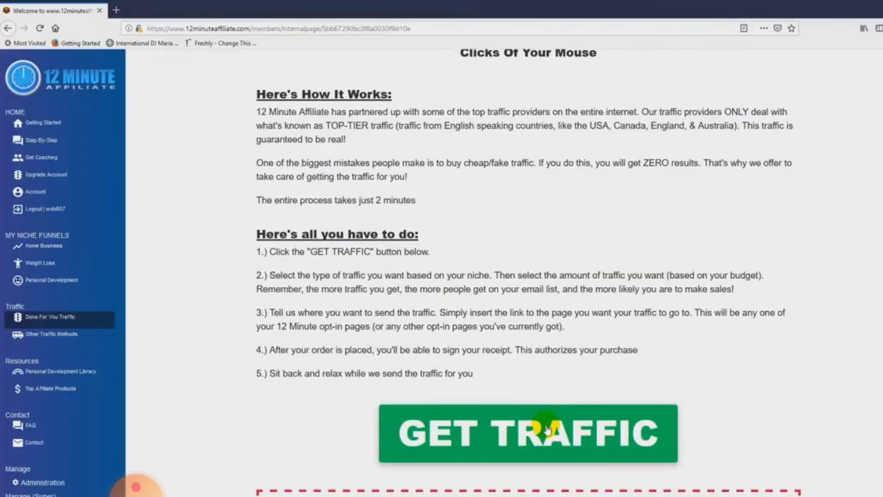
scroll(341, 306, "down", 2)
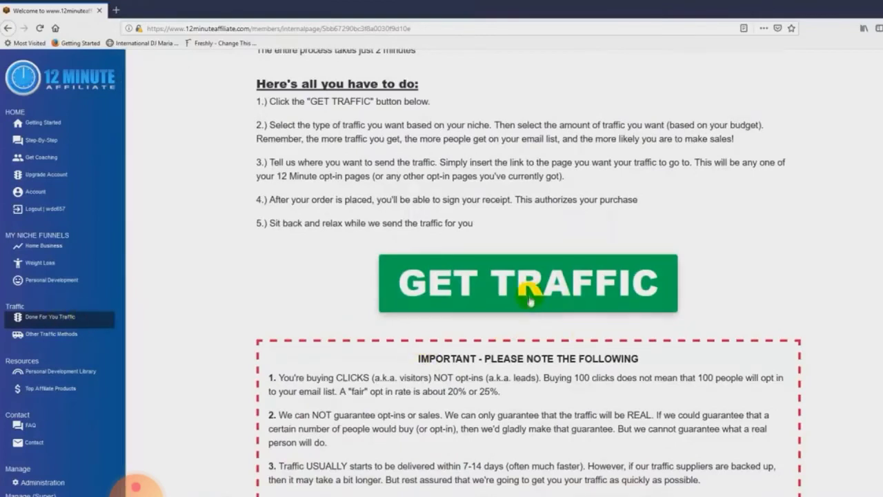
- Open Other Traffic Methods and scroll to the '16 Ways to Get Free Traffic' ebook
left_click(71, 337)
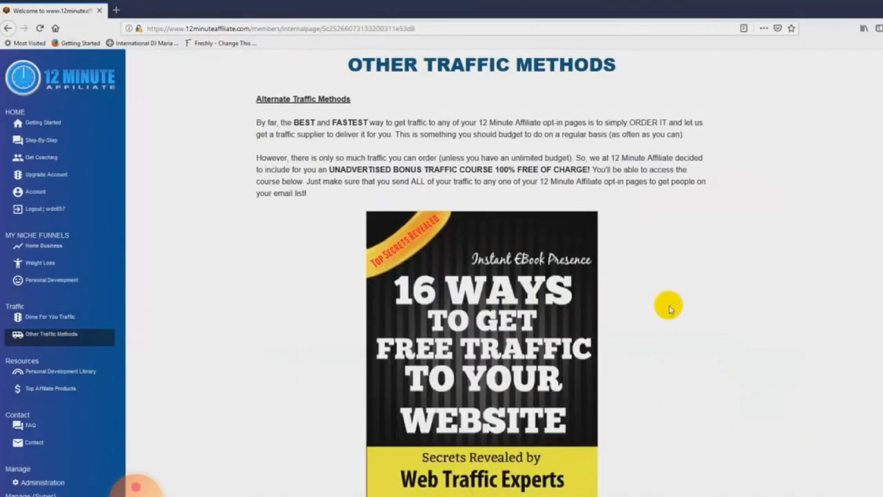
scroll(670, 306, "down", 1)
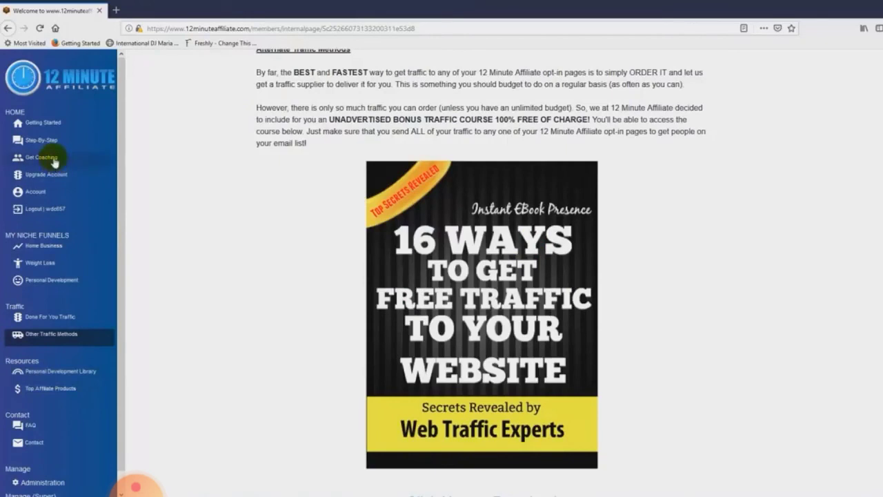
- Return to the Getting Started page showing the Quickstart Checklist and new member notes
left_click(53, 126)
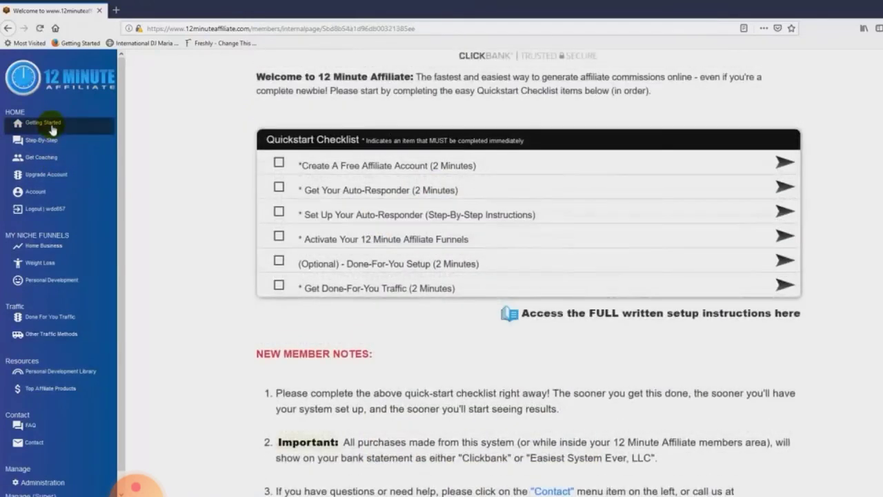